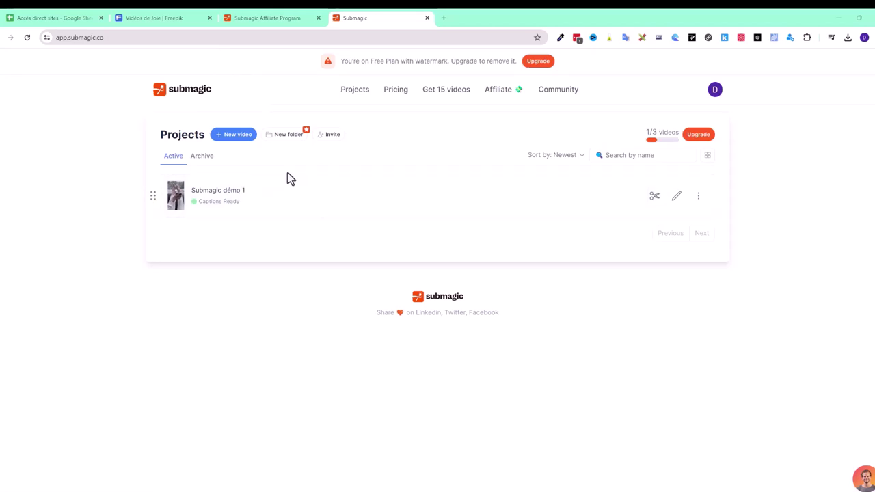
Step: Upload nature.mp4 for caption editing as a French-captioned project named 'nature été'
left_click(235, 136)
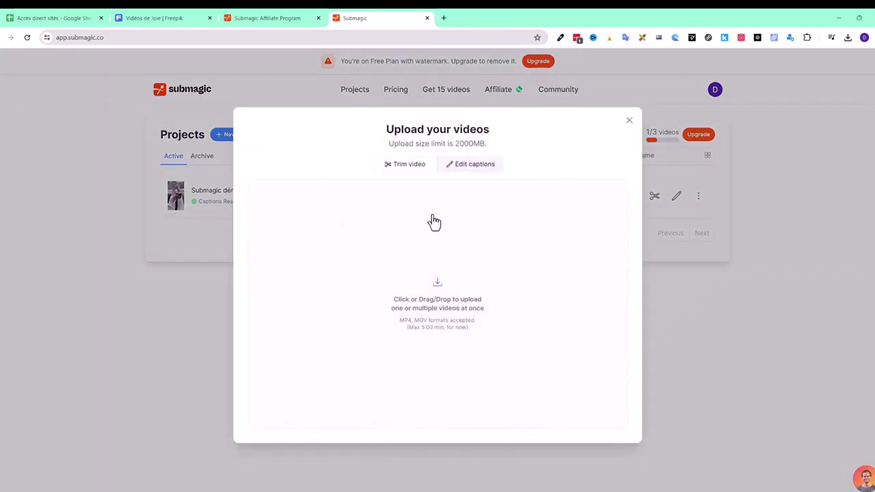
left_click(438, 290)
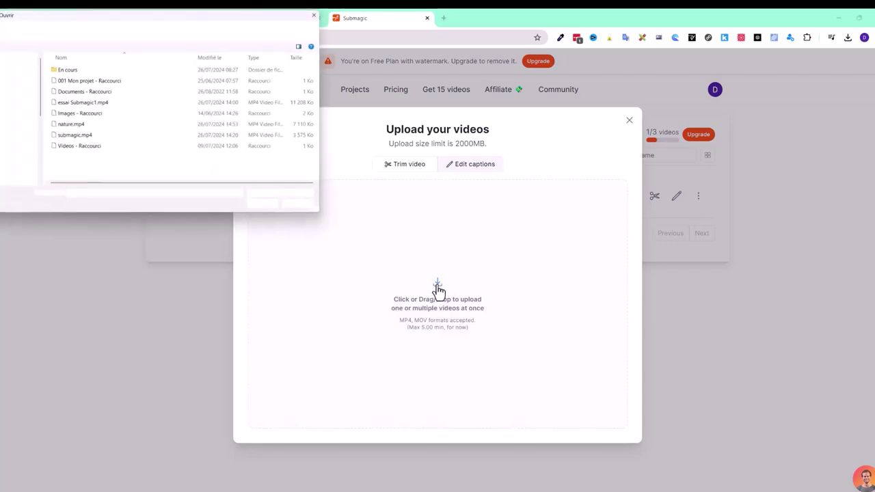
double_click(70, 123)
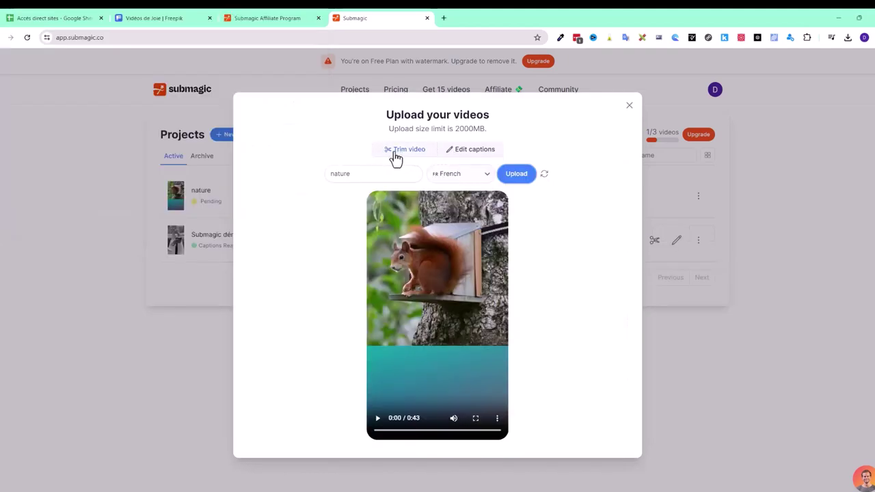
left_click(483, 156)
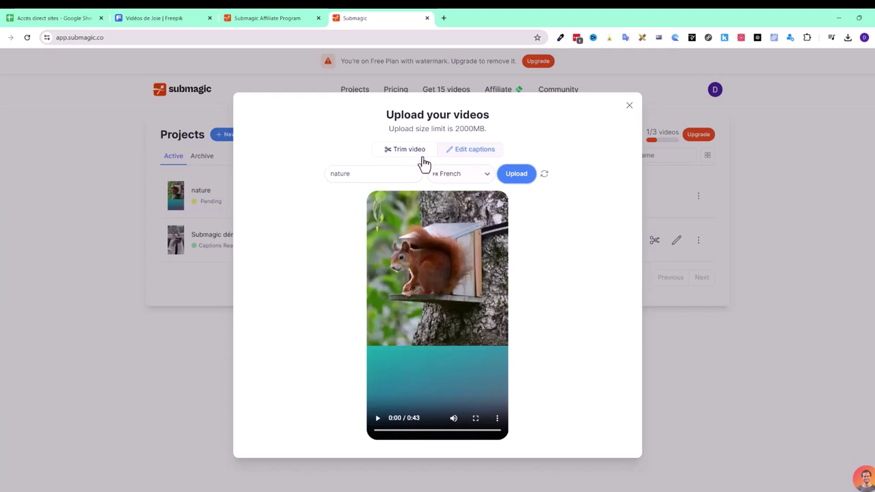
left_click(358, 175)
type("été")
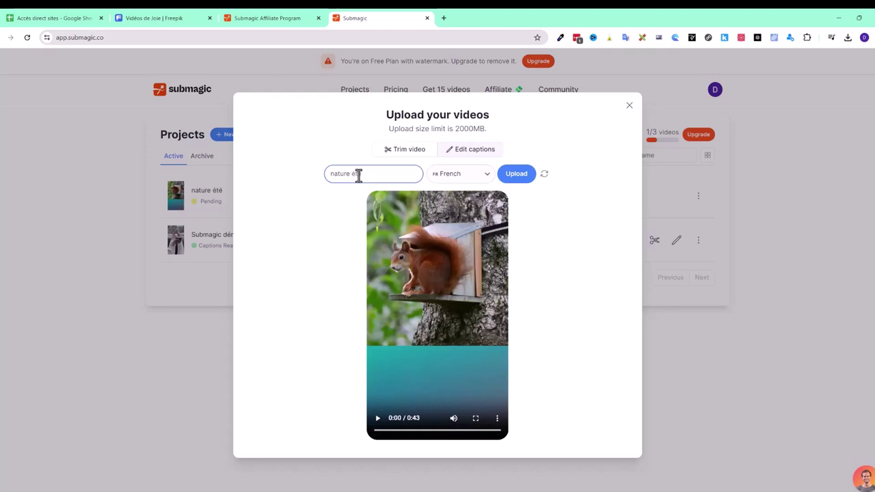
left_click(518, 175)
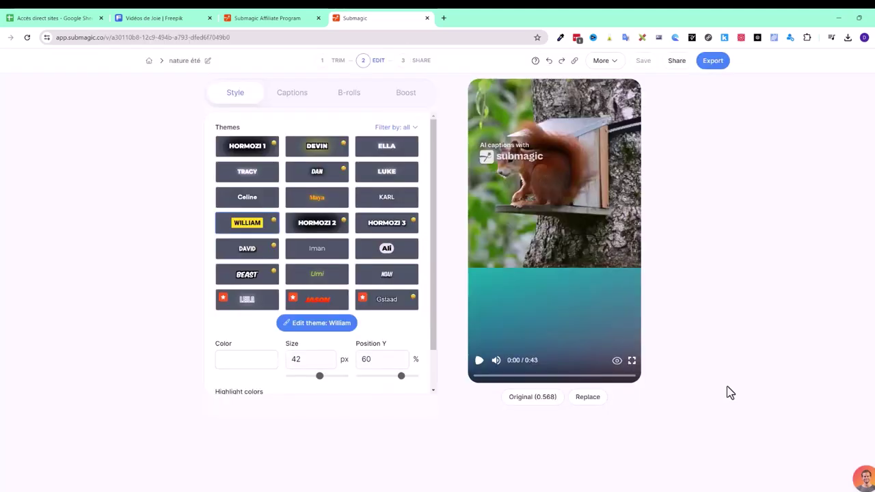
left_click(479, 362)
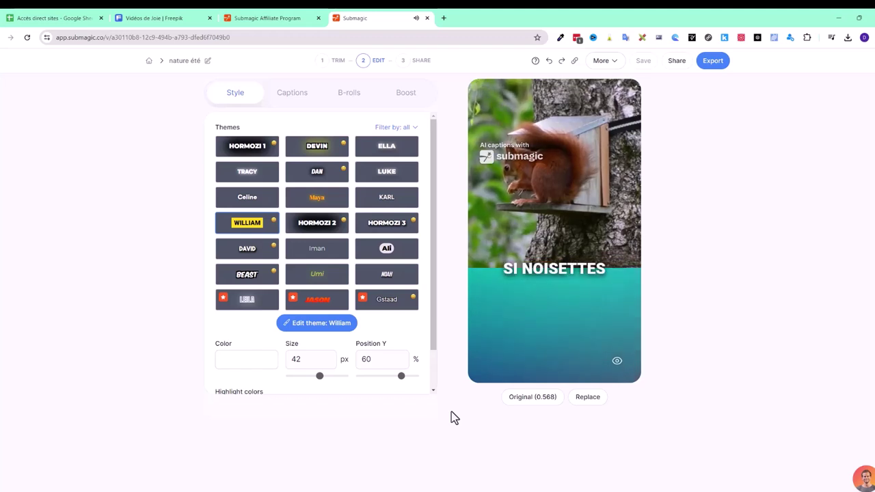
mouse_move(367, 491)
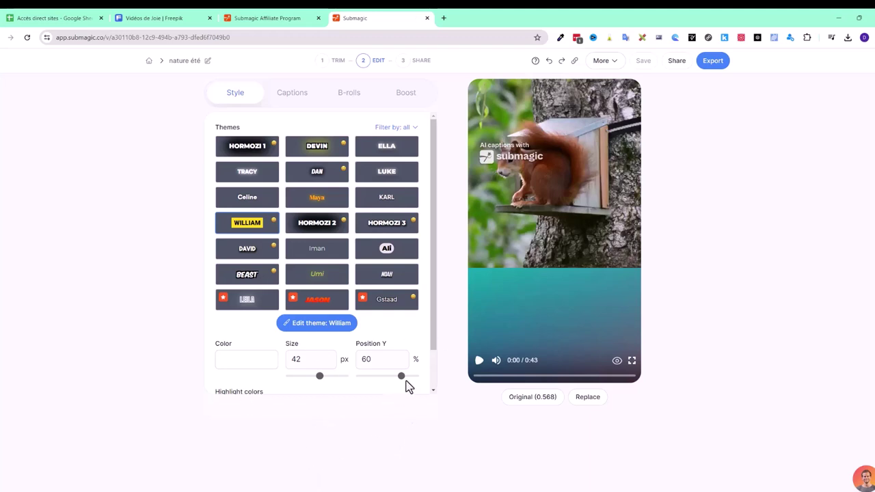
Step: Lower the captions to a 73% vertical position and check the placement in the preview
left_click_drag(401, 377, 411, 378)
left_click_drag(407, 378, 410, 378)
left_click(477, 361)
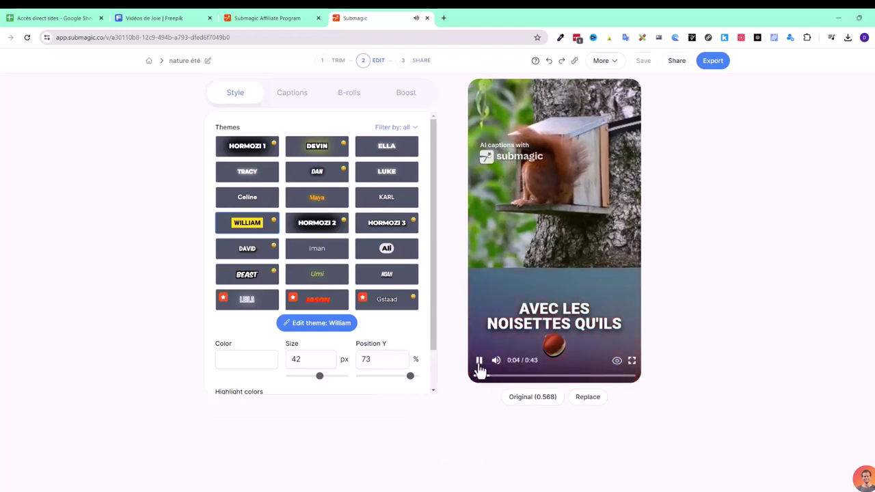
left_click(479, 360)
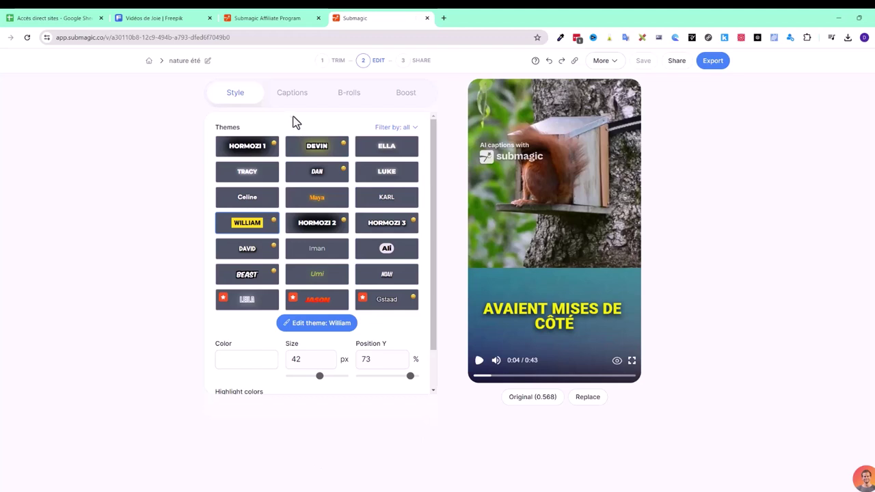
Step: Change 'si' to 'ces' so the 7.98–8.94 caption line reads 'ces noisettes'
left_click(291, 95)
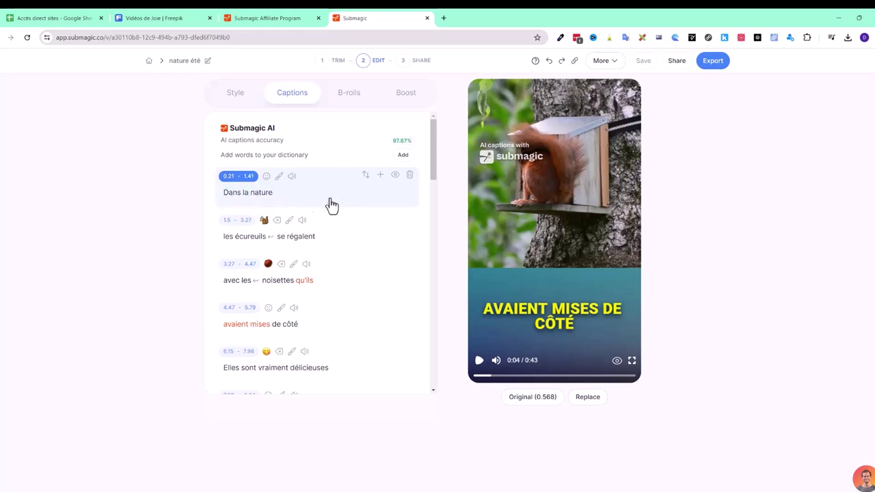
scroll(334, 205, "down", 2)
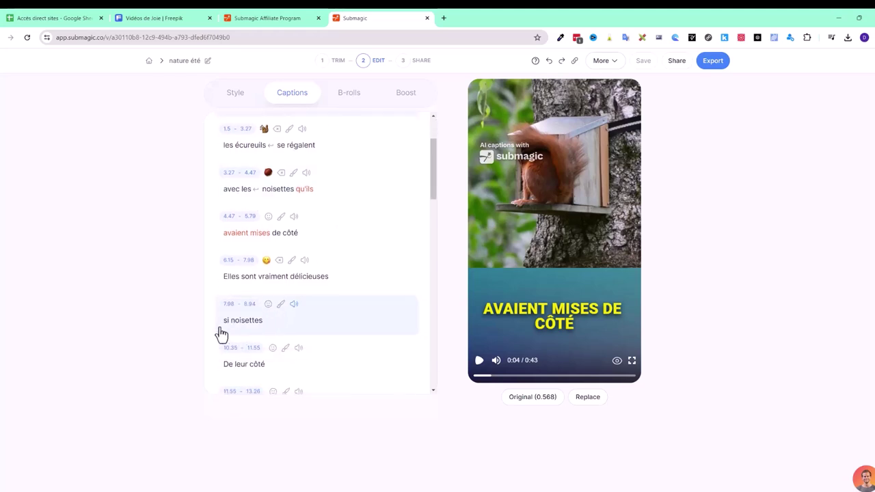
left_click(226, 319)
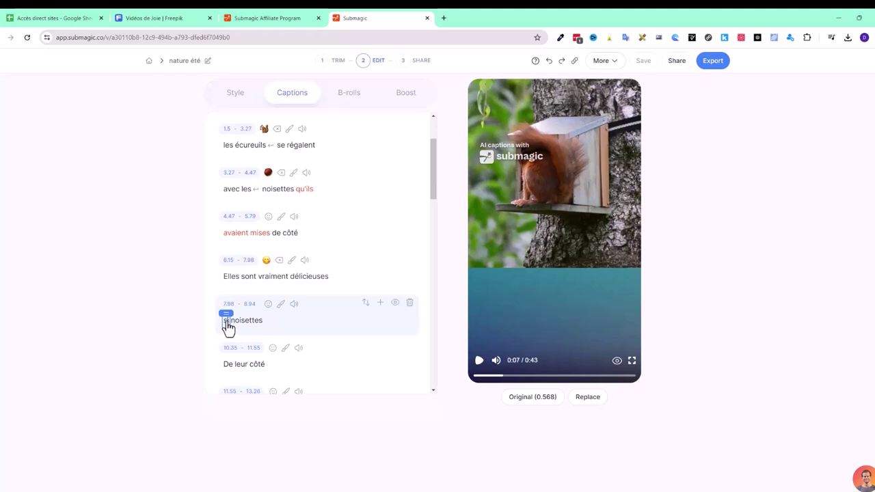
scroll(228, 321, "down", 2)
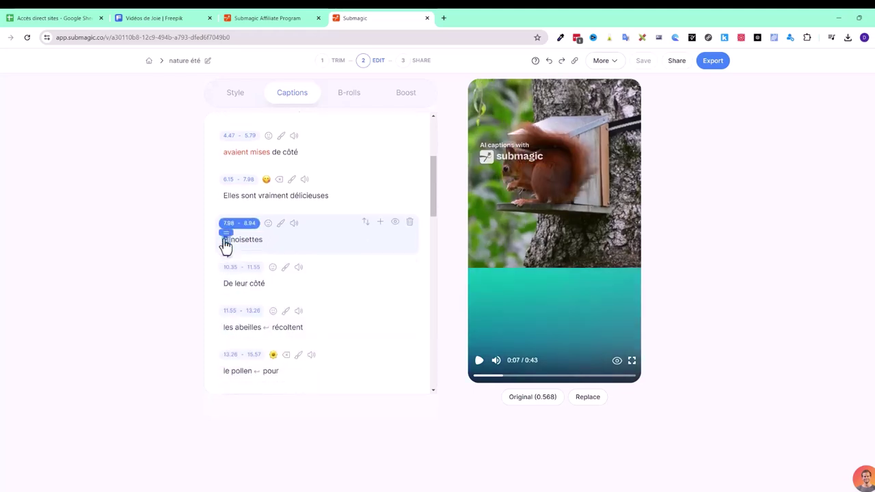
type("cew")
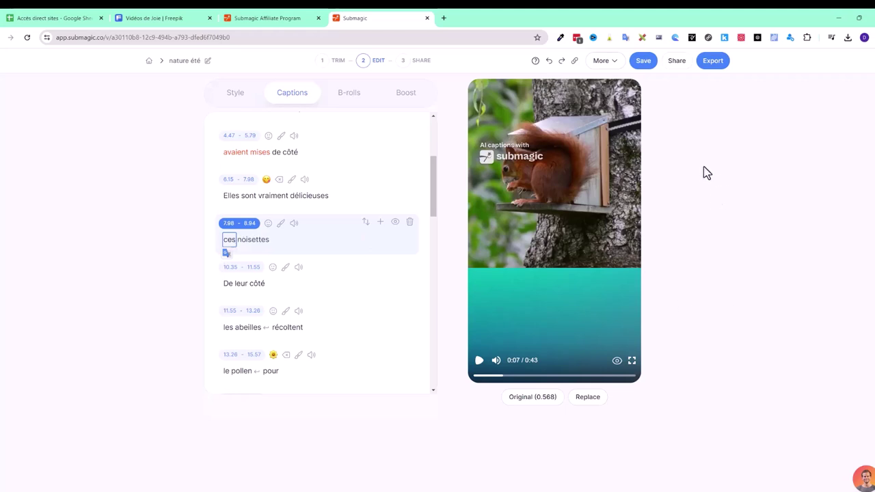
scroll(380, 283, "down", 1)
scroll(377, 276, "down", 1)
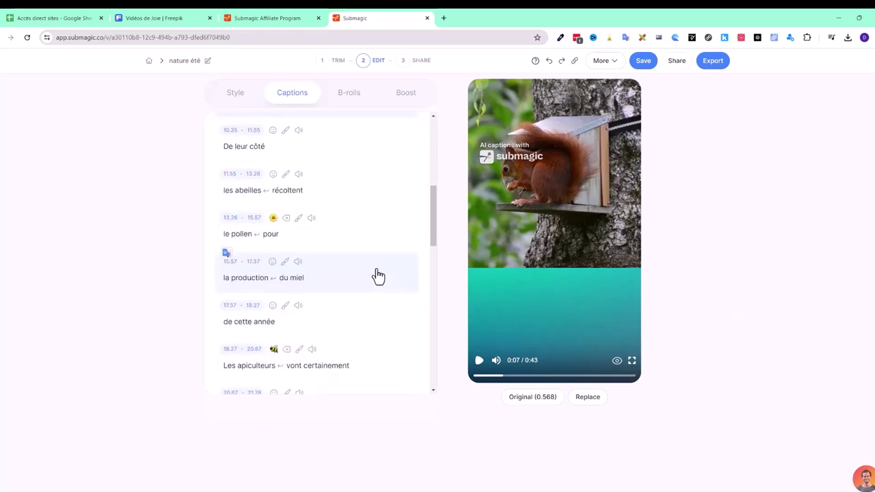
Step: Move the words 'miel', 'du', 'pour' and 'récoltent' each to the next caption line
left_click(295, 278)
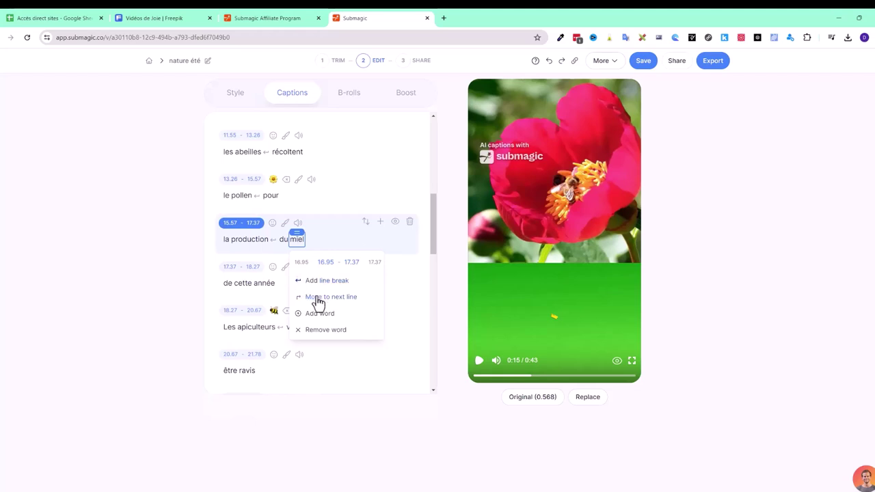
left_click(318, 298)
left_click(284, 243)
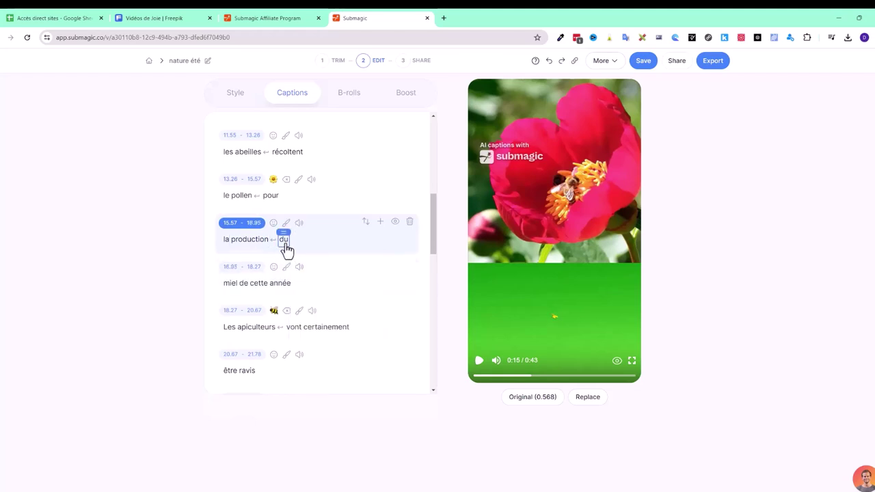
left_click(313, 296)
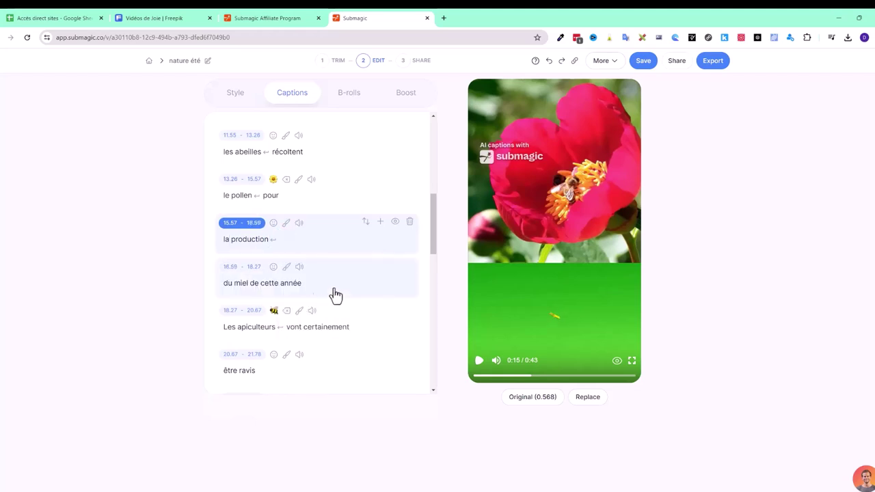
left_click(271, 196)
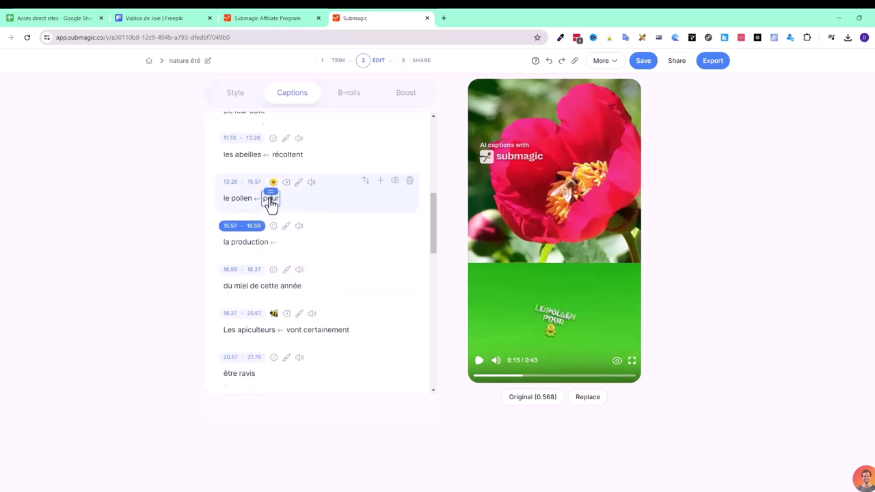
left_click(304, 297)
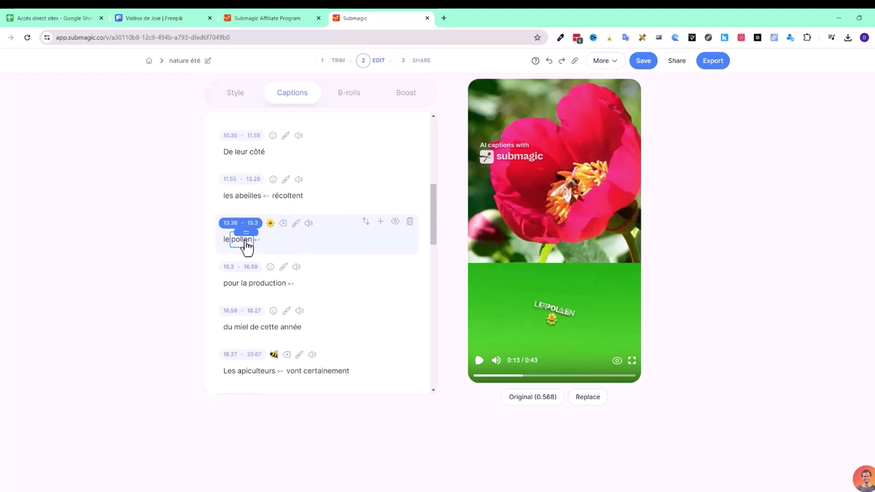
left_click(287, 198)
left_click(303, 299)
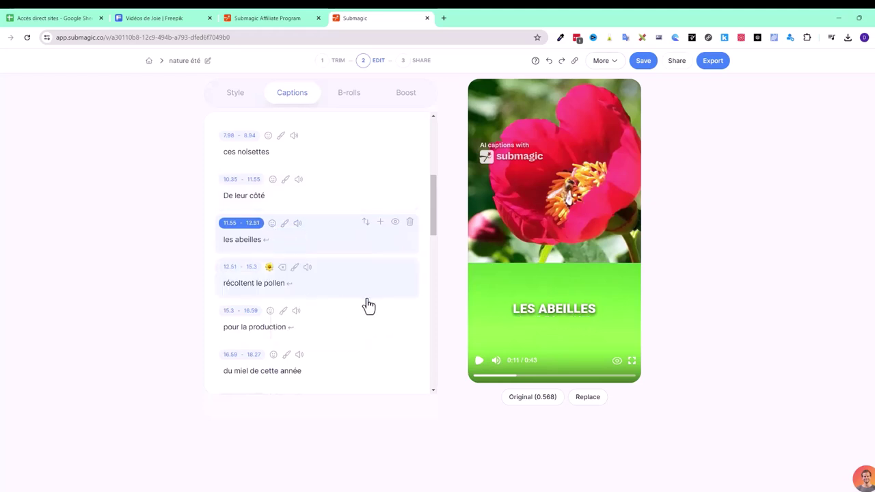
Step: Move 'certainement' and 'vont' down so the next caption reads 'vont certainement être ravis'
scroll(326, 251, "down", 3)
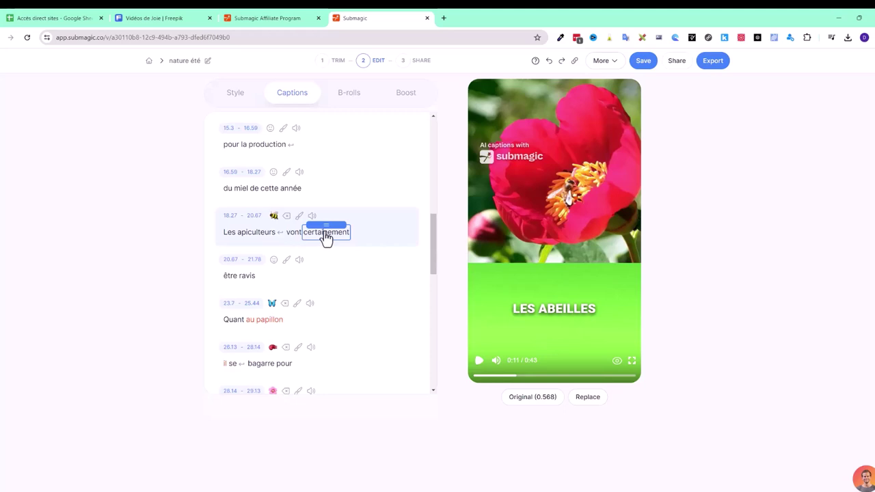
left_click(327, 233)
left_click(341, 296)
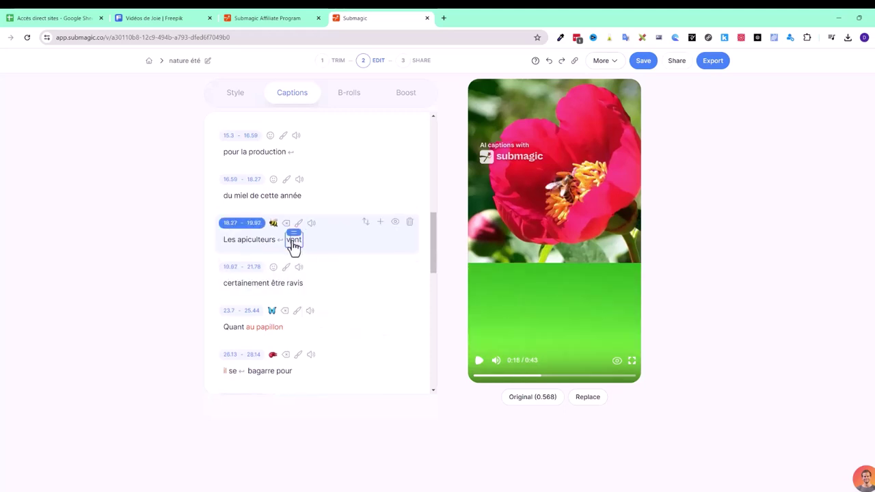
left_click(293, 243)
left_click(324, 302)
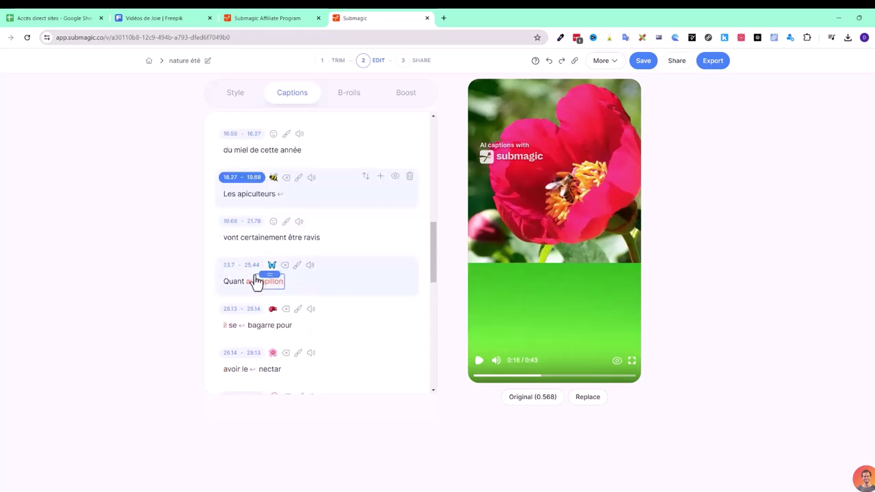
left_click(252, 281)
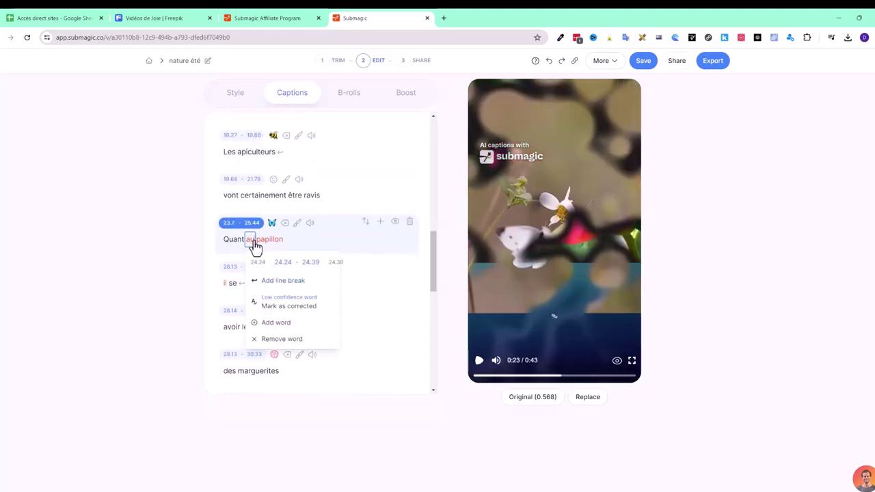
Step: Correct the captions to 'aux papillons' and 'ils se bagarrent'
type("x")
left_click(285, 243)
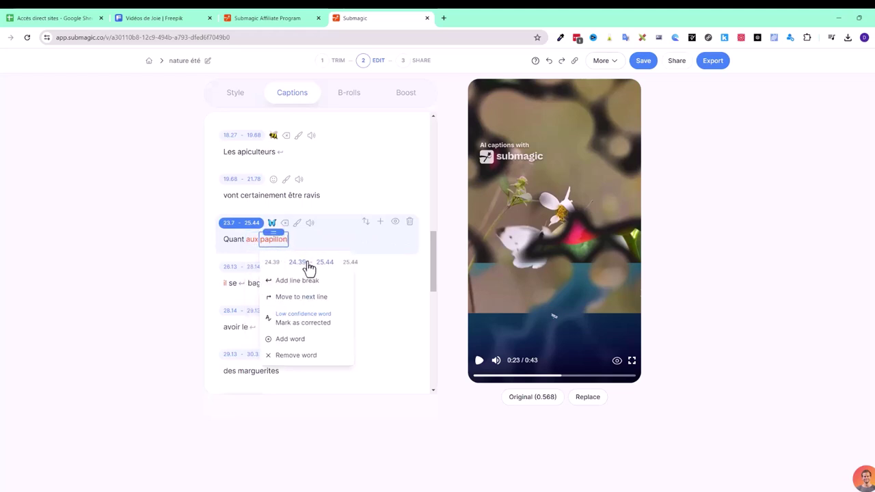
type("x")
left_click(250, 298)
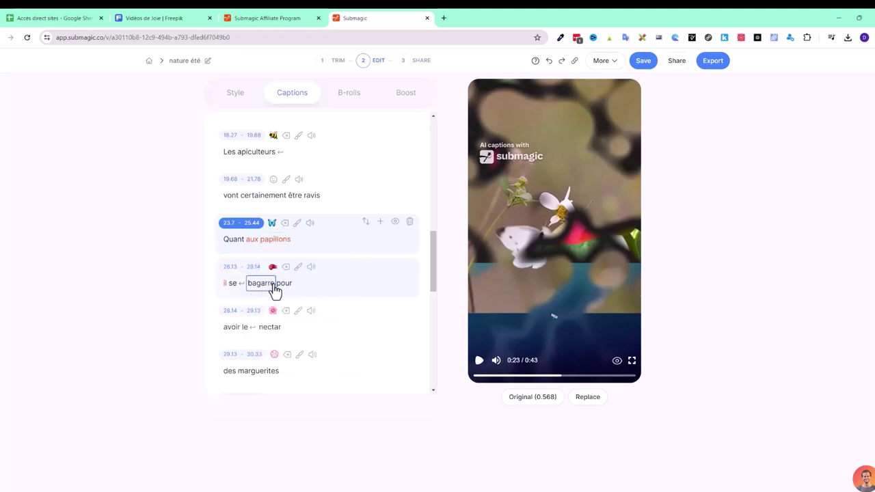
left_click(274, 290)
left_click(228, 242)
type("s")
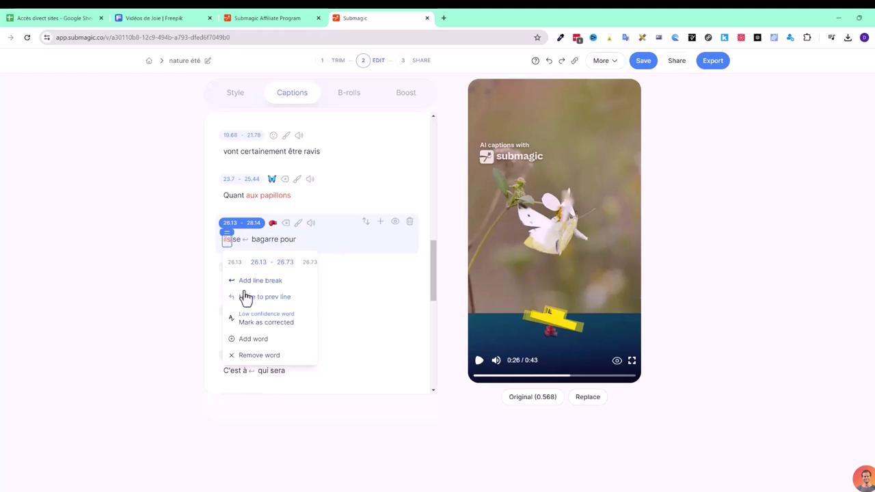
left_click(279, 243)
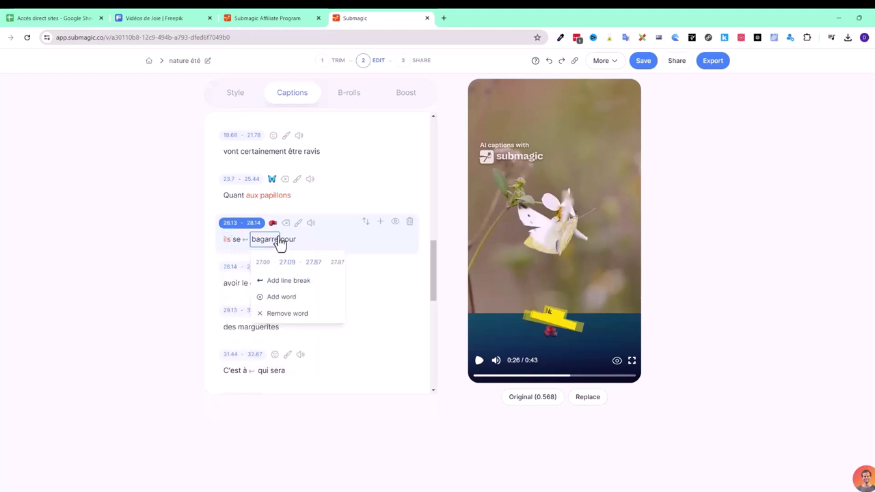
Step: Move the words 'pour', 'nectar' and 'sera' each into the next caption line
left_click(295, 241)
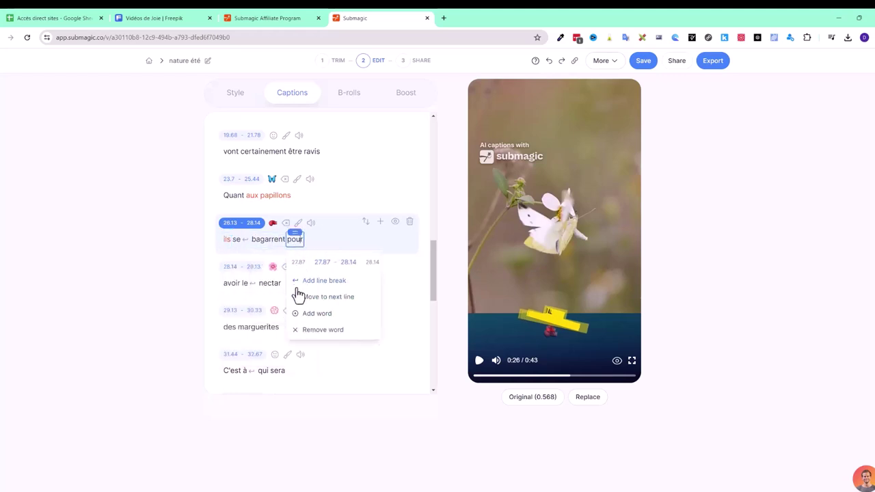
left_click(302, 297)
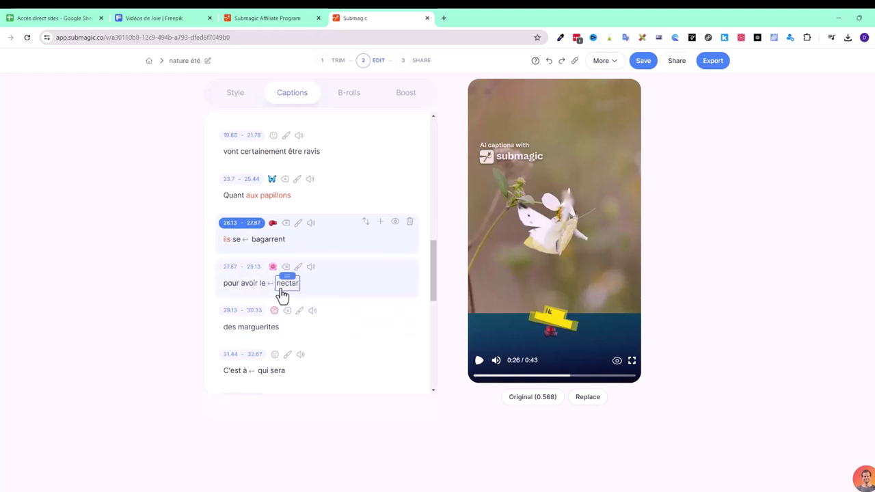
left_click(287, 286)
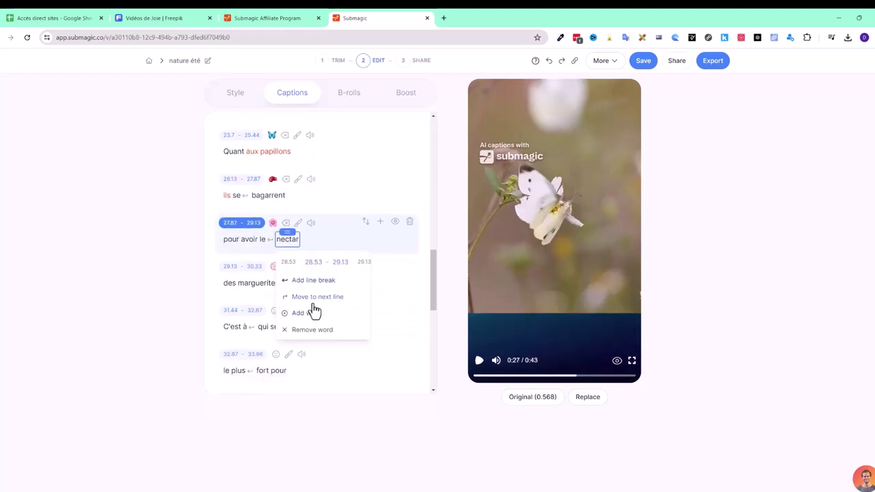
left_click(324, 297)
scroll(307, 328, "down", 2)
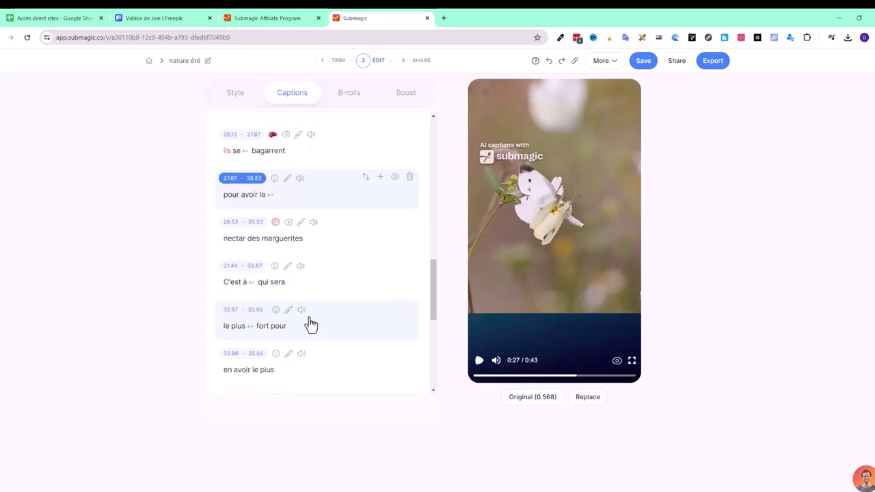
left_click(281, 236)
left_click(275, 250)
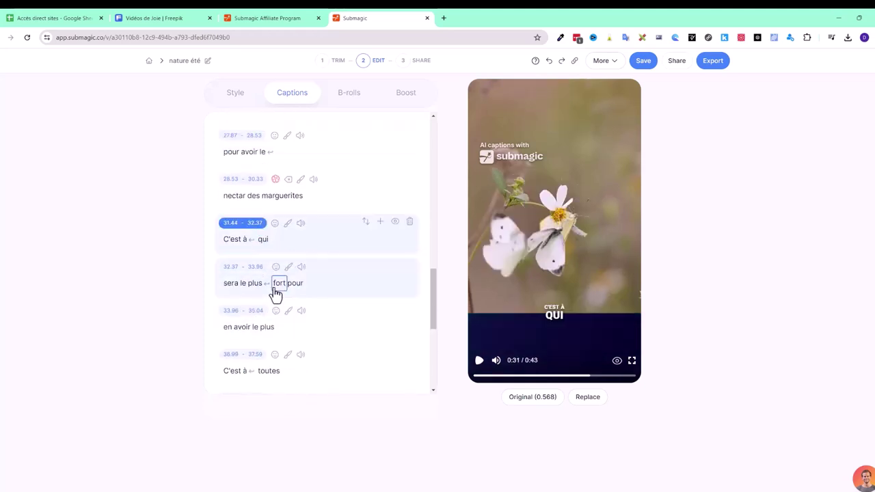
Step: Move the second 'pour' and 'l'on' down a line so a caption reads 'l'on est en été'
left_click(298, 291)
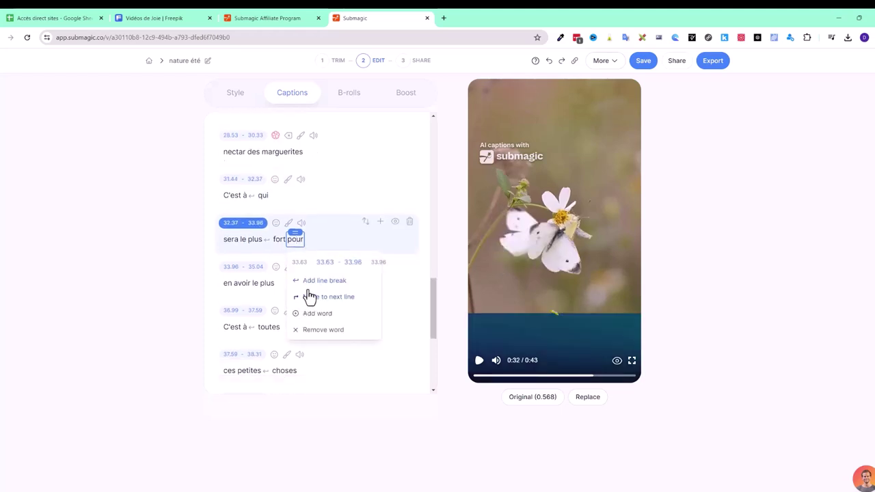
left_click(313, 299)
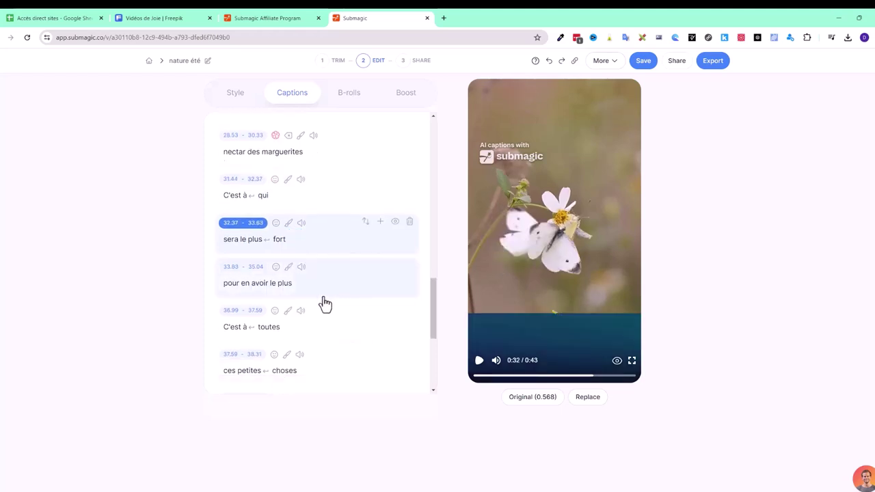
scroll(343, 299, "down", 2)
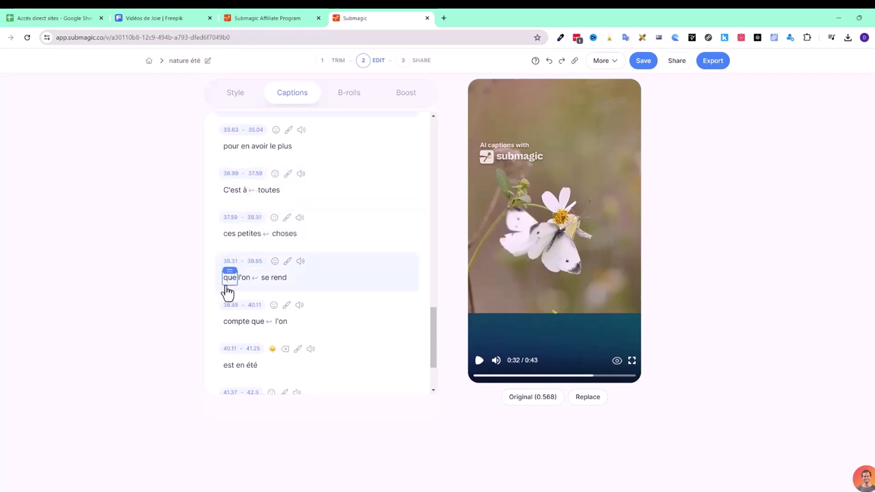
left_click(281, 315)
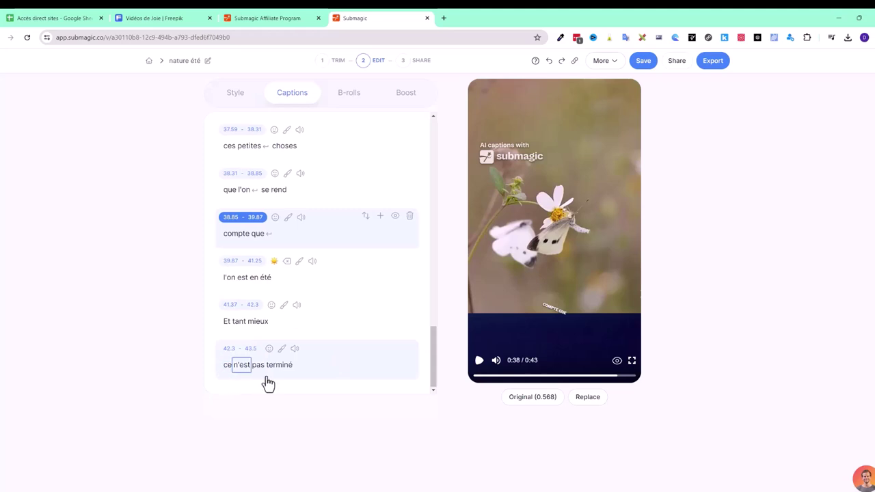
left_click(333, 375)
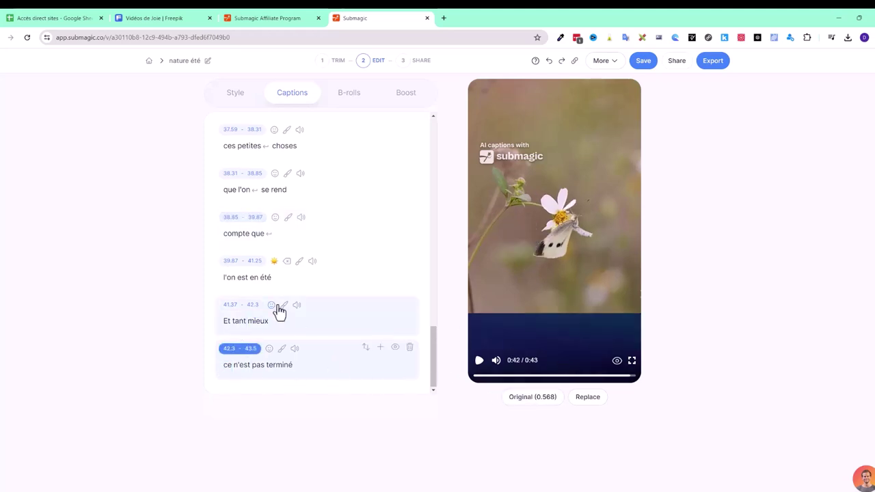
scroll(299, 305, "up", 2)
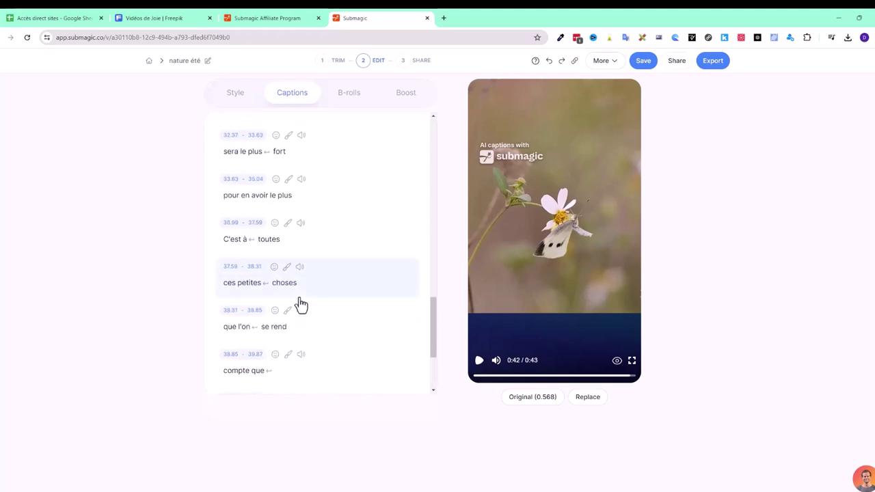
Step: Look through the B-roll sentence list, then bring up the Boost panel's AI features
left_click(346, 98)
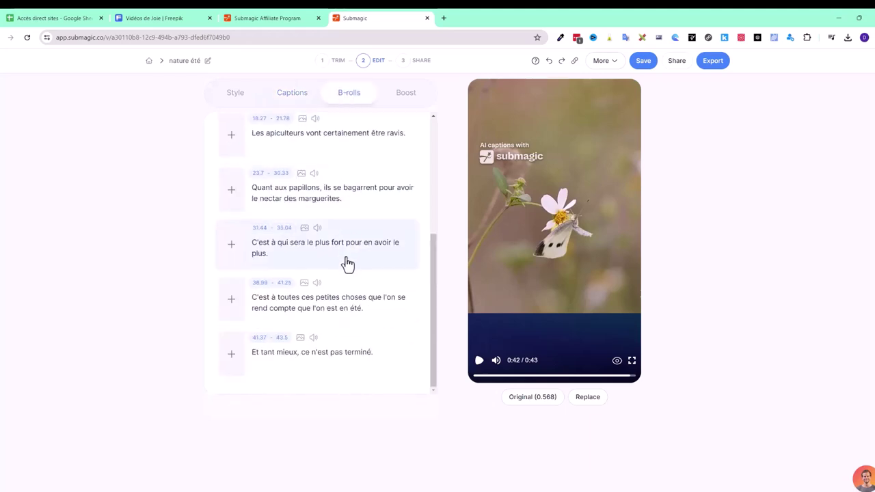
scroll(318, 150, "up", 3)
scroll(321, 152, "down", 2)
scroll(320, 151, "down", 2)
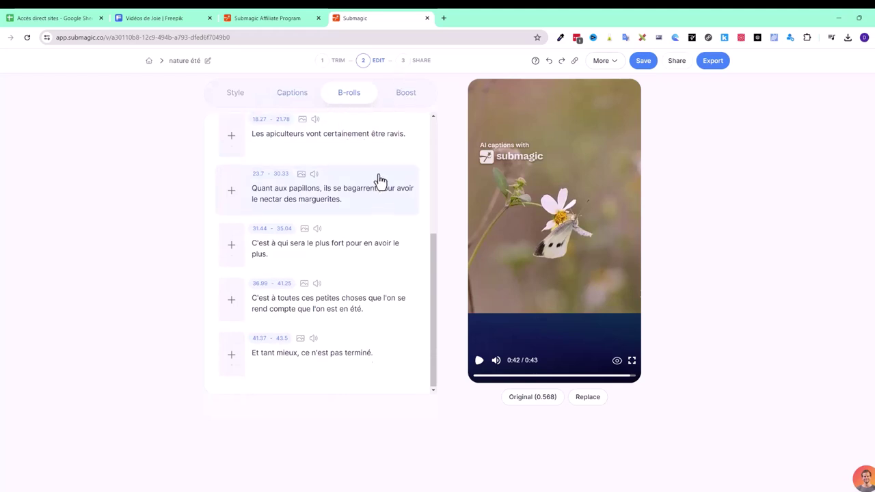
scroll(379, 182, "up", 4)
left_click(410, 98)
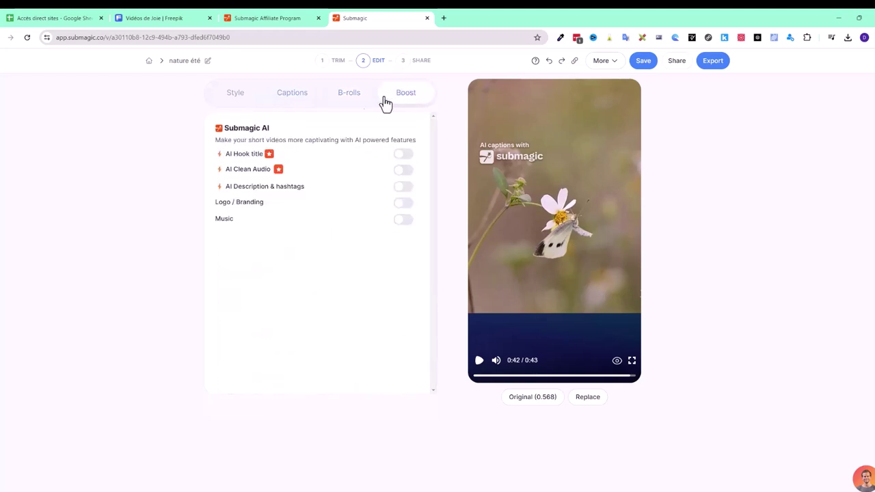
Step: Turn on the AI hook title, regenerate it as 'Secrets de l'été', and enable AI Clean Audio
left_click(406, 159)
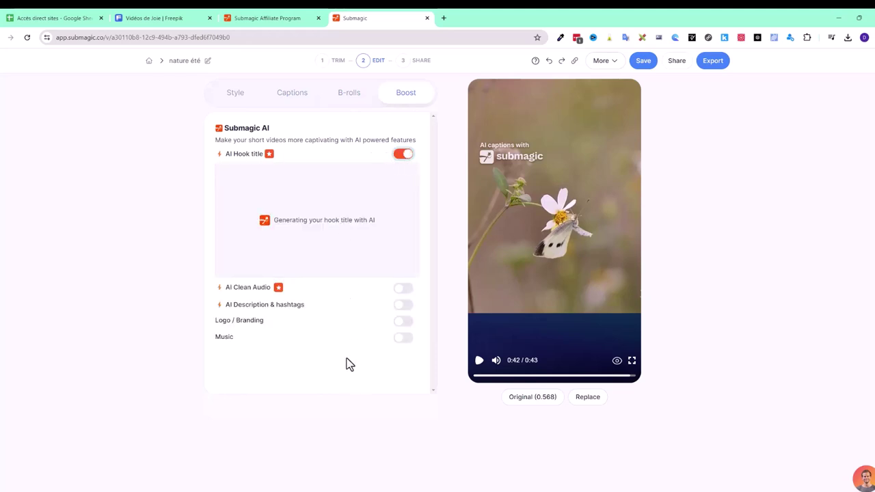
left_click(260, 168)
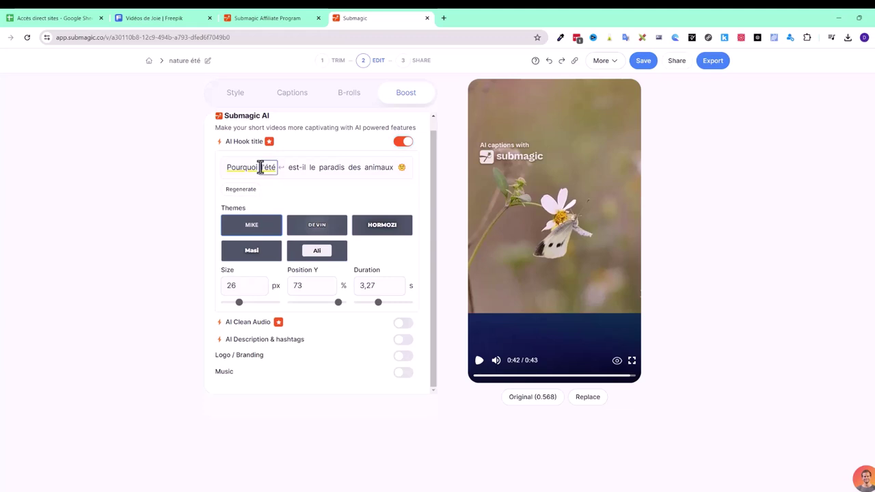
double_click(239, 169)
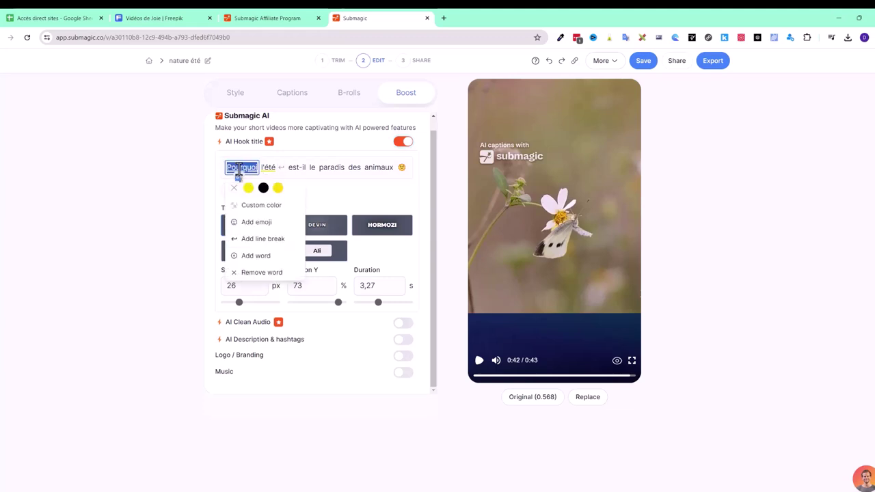
key("BackSpace")
left_click(230, 195)
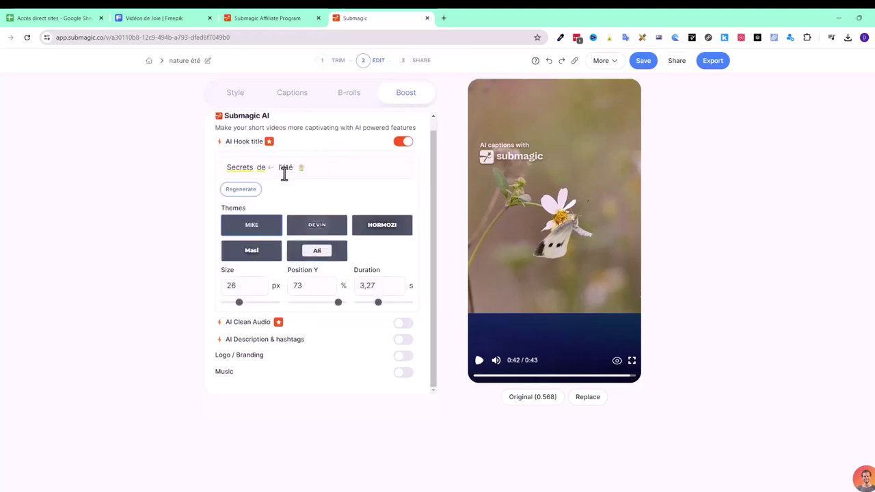
left_click(270, 168)
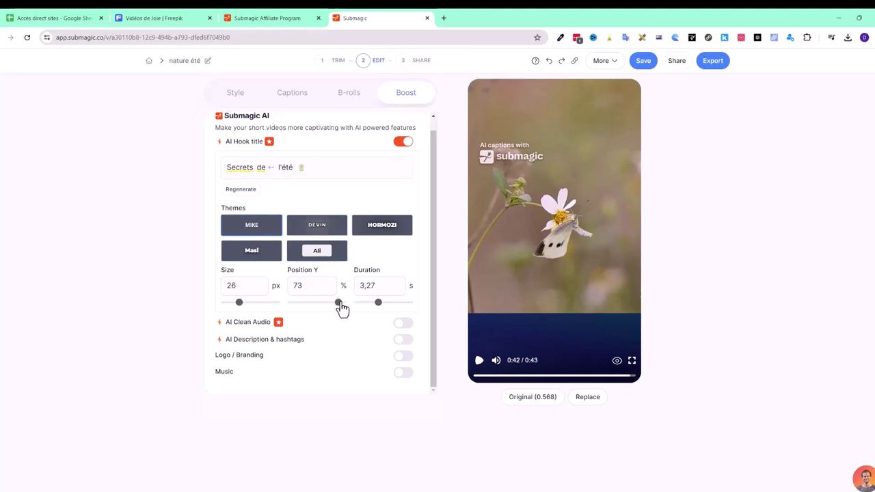
left_click(274, 325)
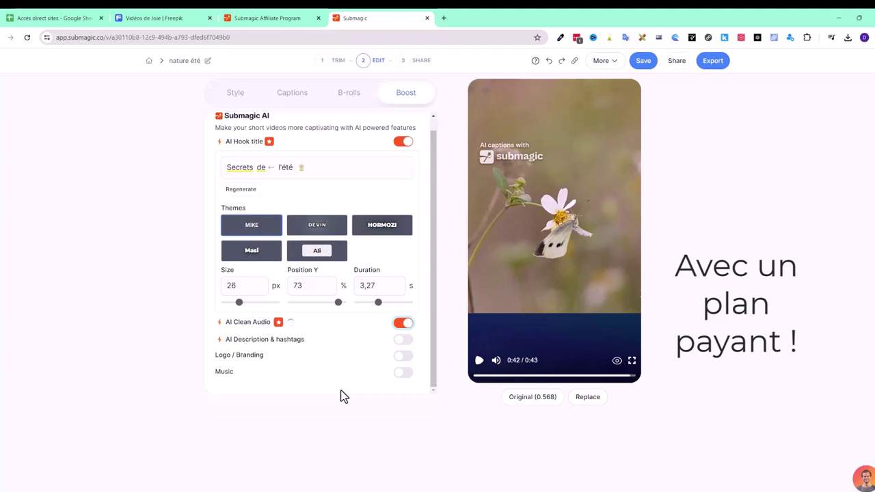
Step: Enable AI Description & hashtags to generate a French caption with #Été #Nature #Faune #Découverte
left_click(472, 376)
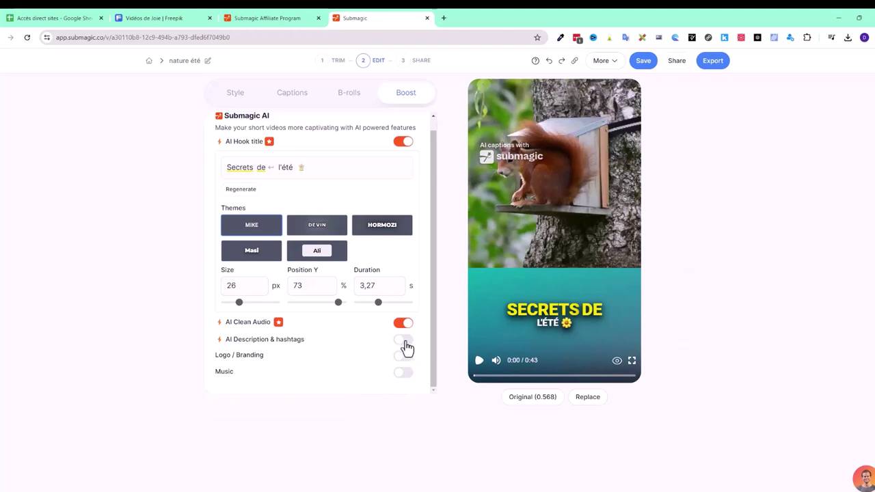
left_click(403, 341)
scroll(322, 369, "down", 3)
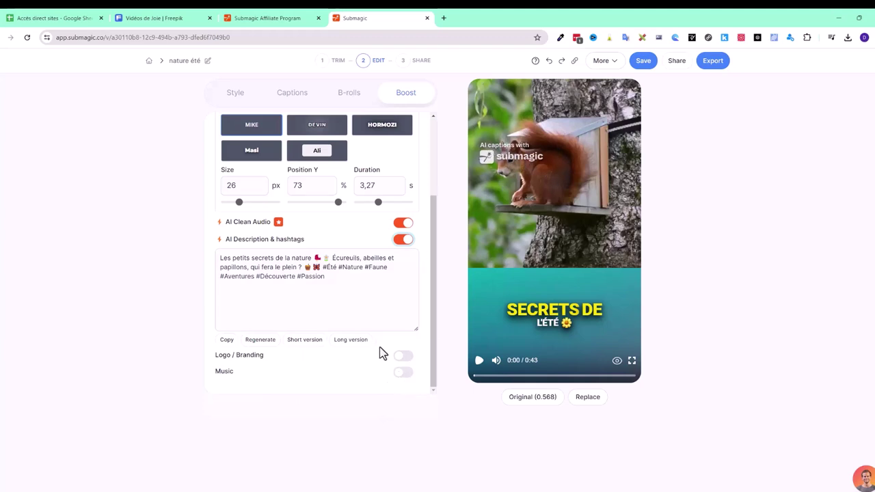
Step: Add the 0:49 premium 'Marketing Advertising' track as background music at 15% volume
left_click(404, 373)
scroll(251, 363, "down", 1)
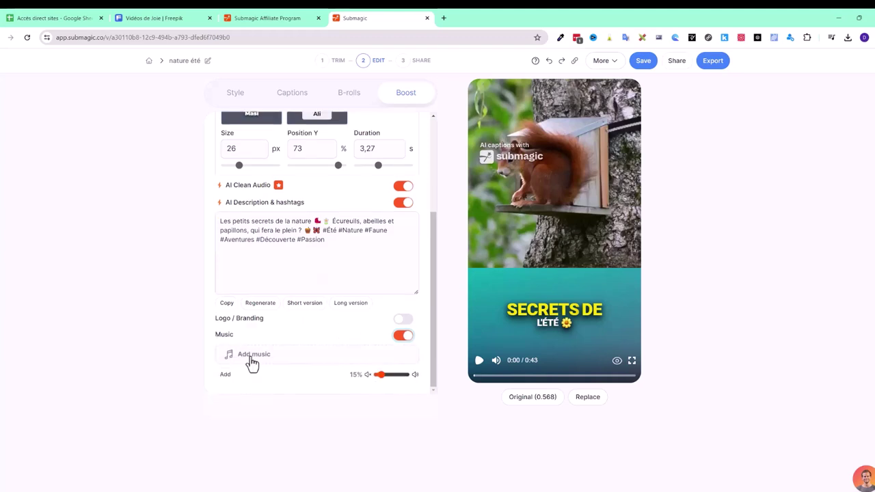
left_click(225, 374)
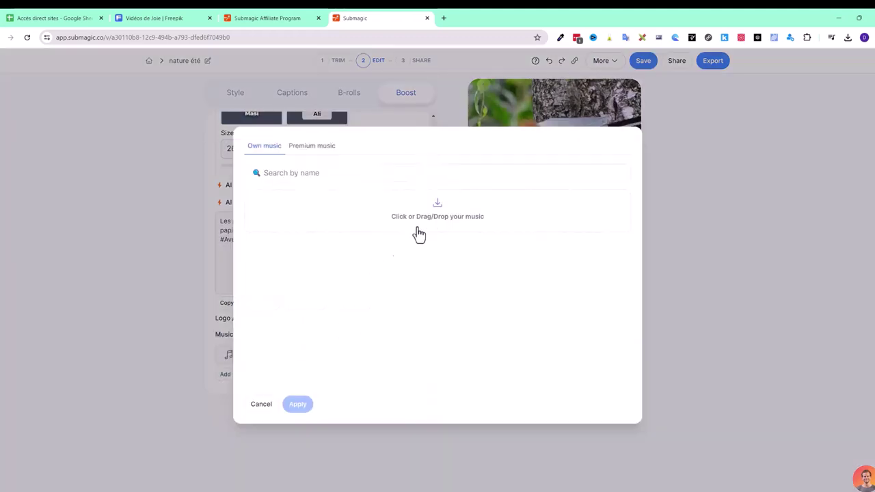
left_click(314, 150)
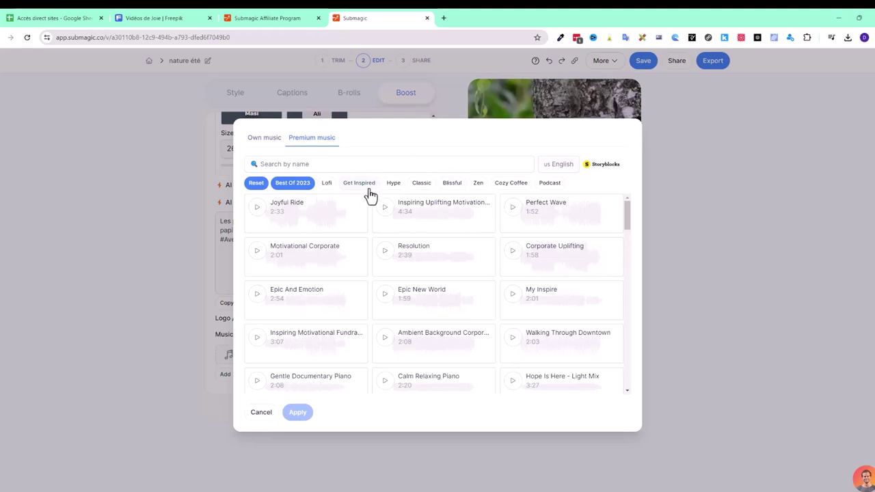
scroll(308, 296, "down", 5)
left_click(273, 292)
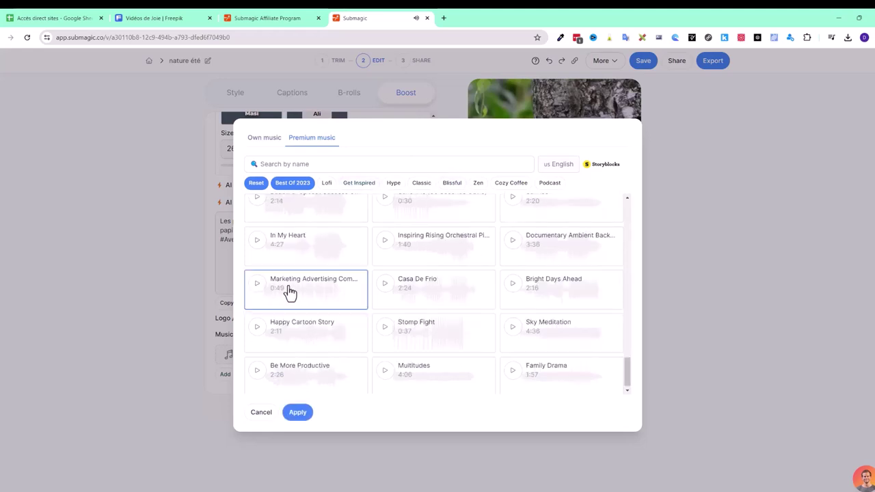
left_click(298, 412)
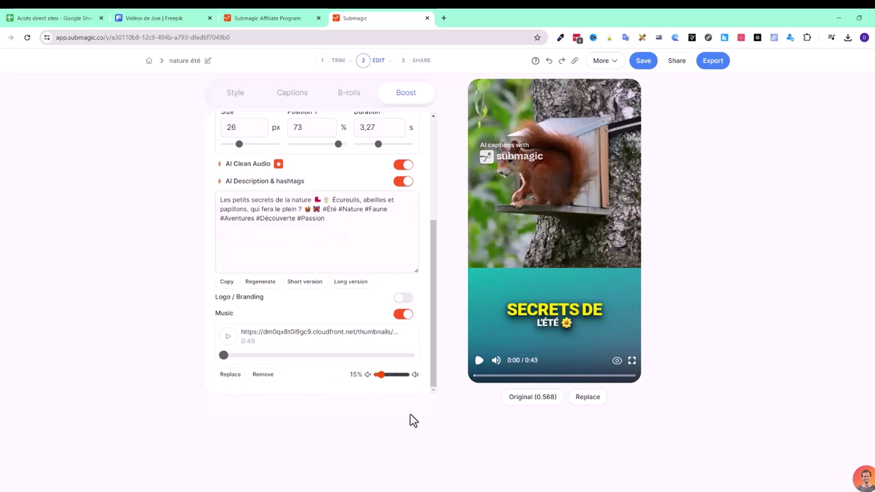
left_click(478, 362)
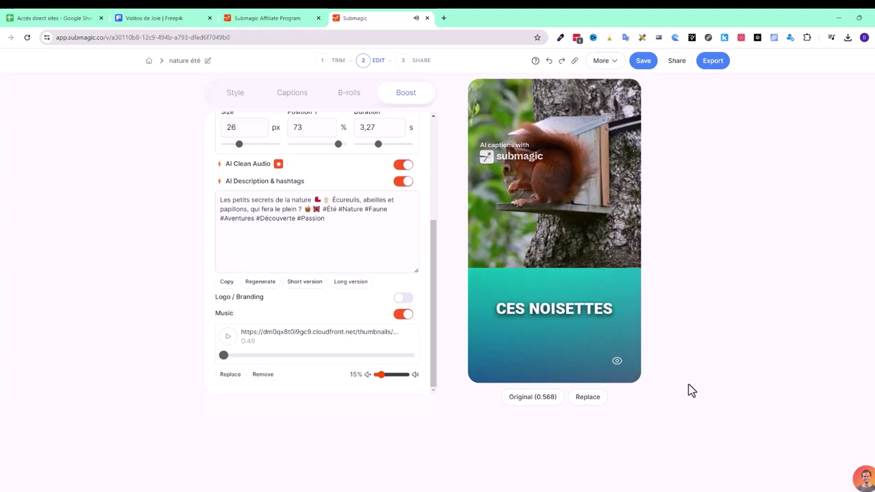
scroll(328, 208, "up", 5)
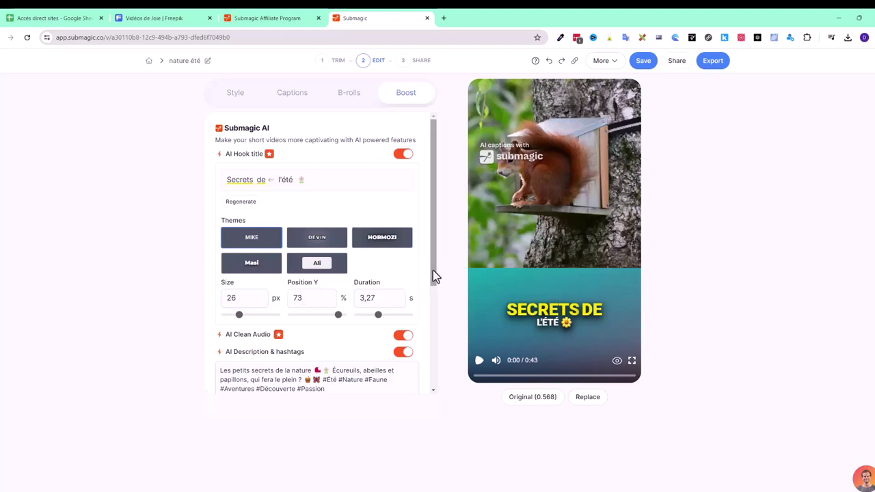
left_click_drag(433, 272, 433, 375)
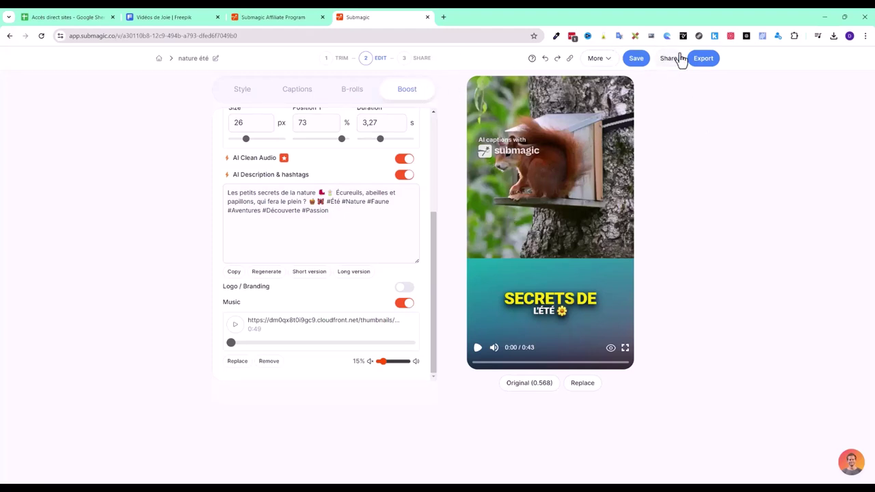
Step: Save the project, then enter a workspace name in the team dialog and close it without inviting anyone
left_click(637, 60)
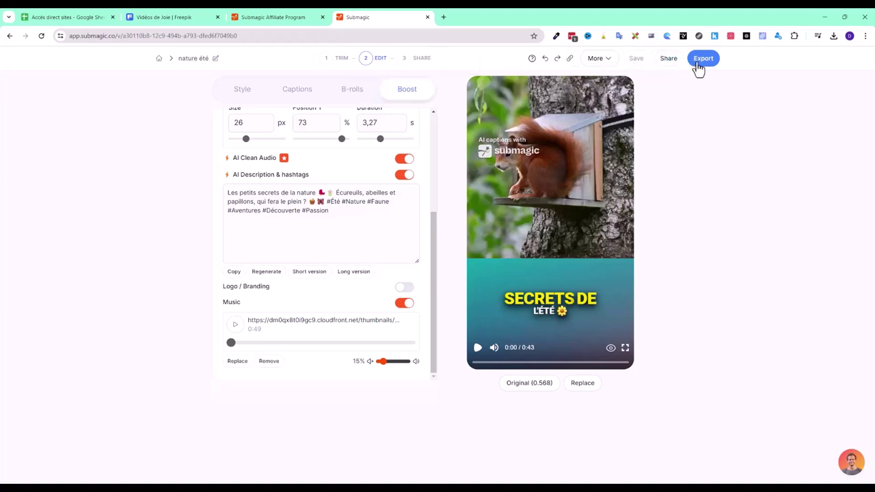
left_click(668, 62)
type("Nanou")
key("Tab")
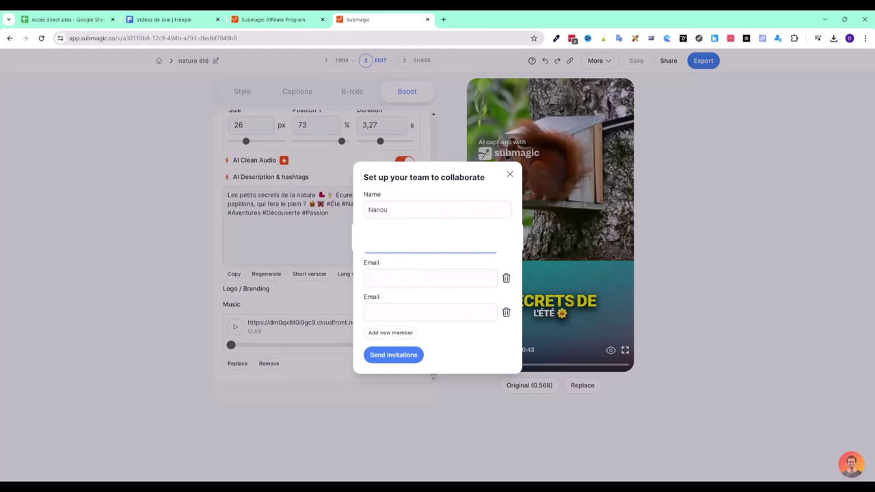
left_click(698, 366)
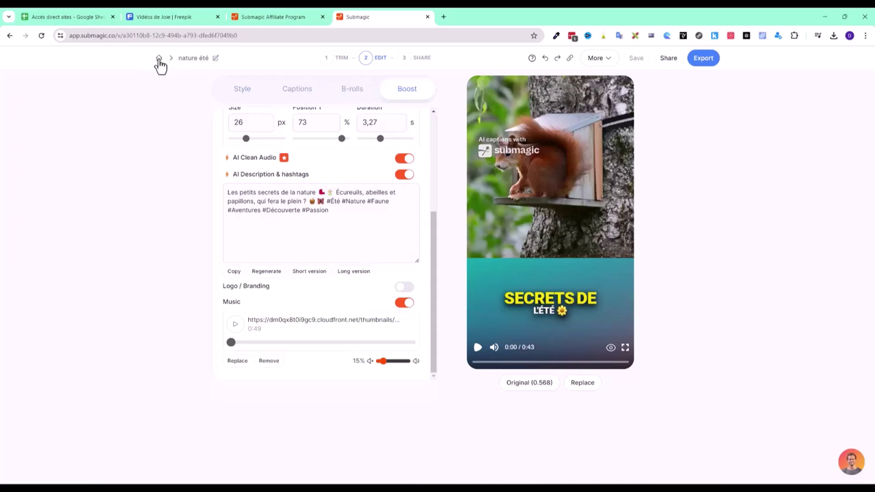
Step: Return to the Projects page listing 'nature été' and 'Submagic démo 1'
left_click(159, 60)
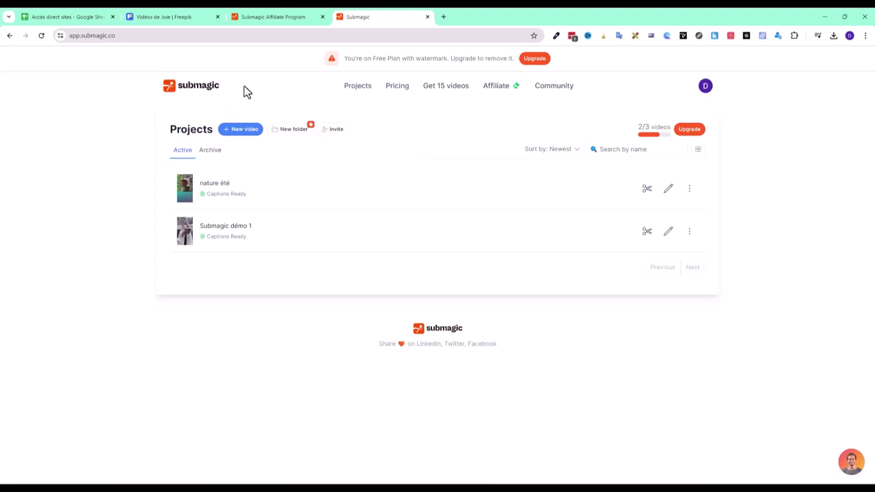
Step: Copy the personal invite link from the 'Get 15 videos' referral page
left_click(452, 94)
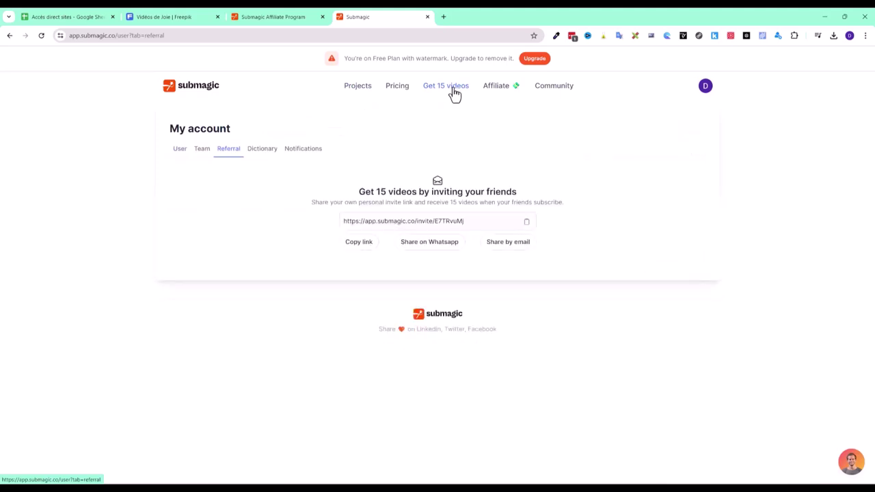
left_click(466, 220)
left_click(359, 244)
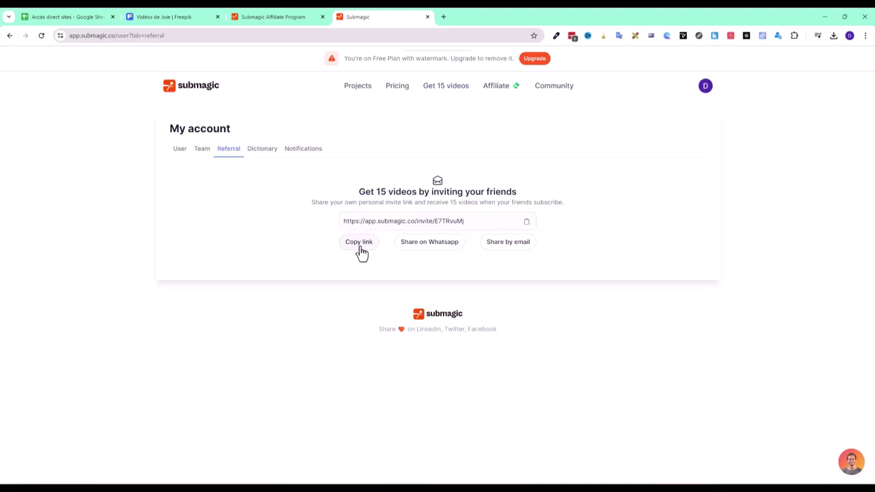
Step: Open the copied invite link in a new Chrome tab via 'Coller et accéder'
key("ctrl+t")
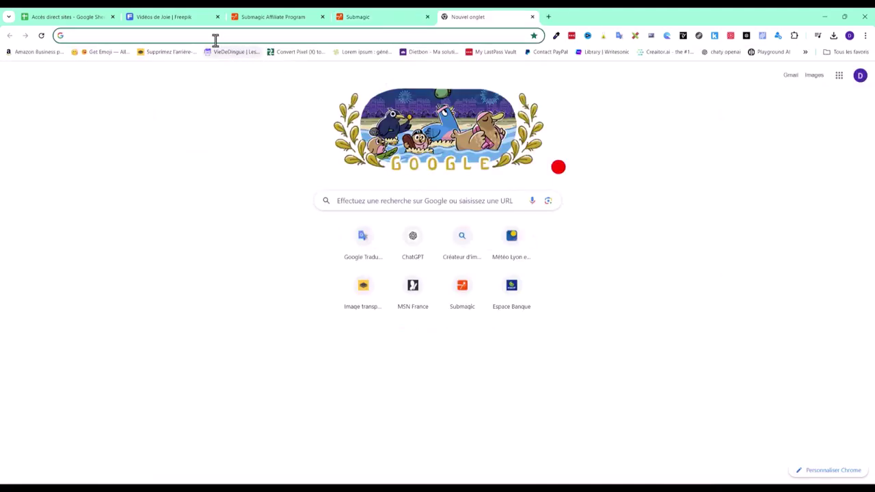
right_click(209, 37)
left_click(266, 122)
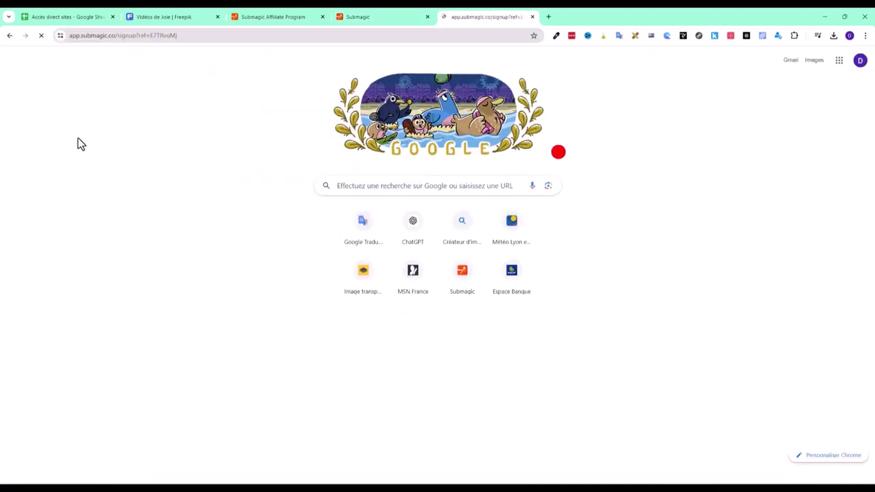